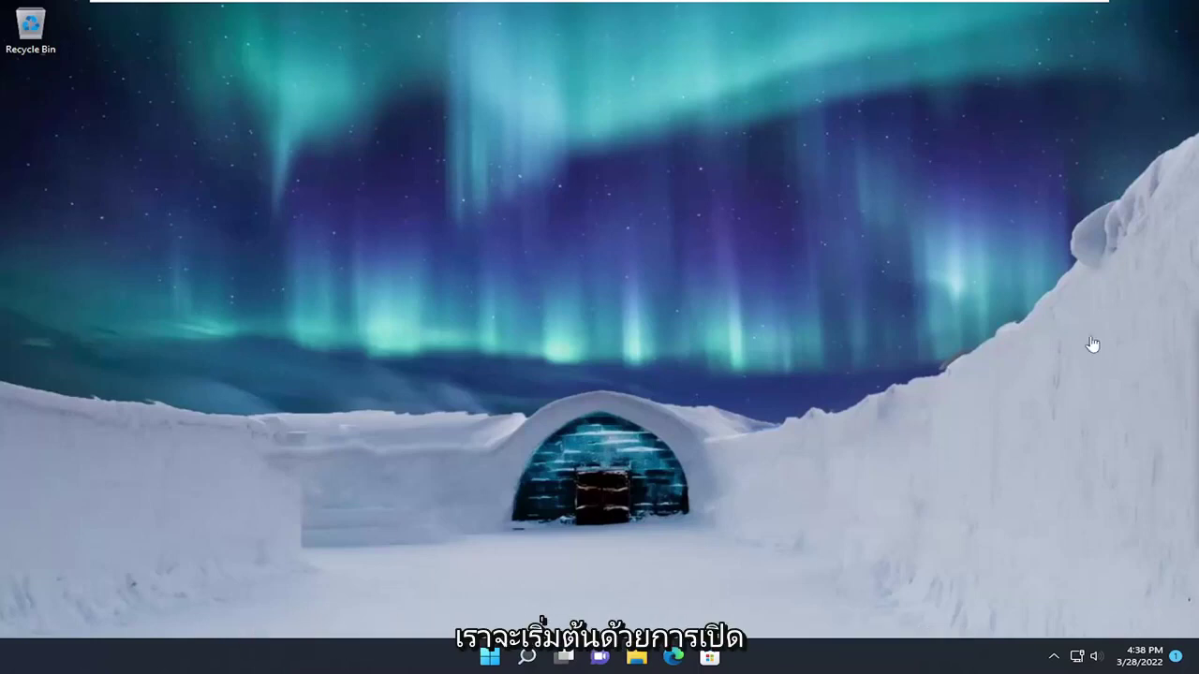
Step: Open Control Panel via Windows search and set View by to Large icons
{"action": "left_click", "coordinate": [525, 658]}
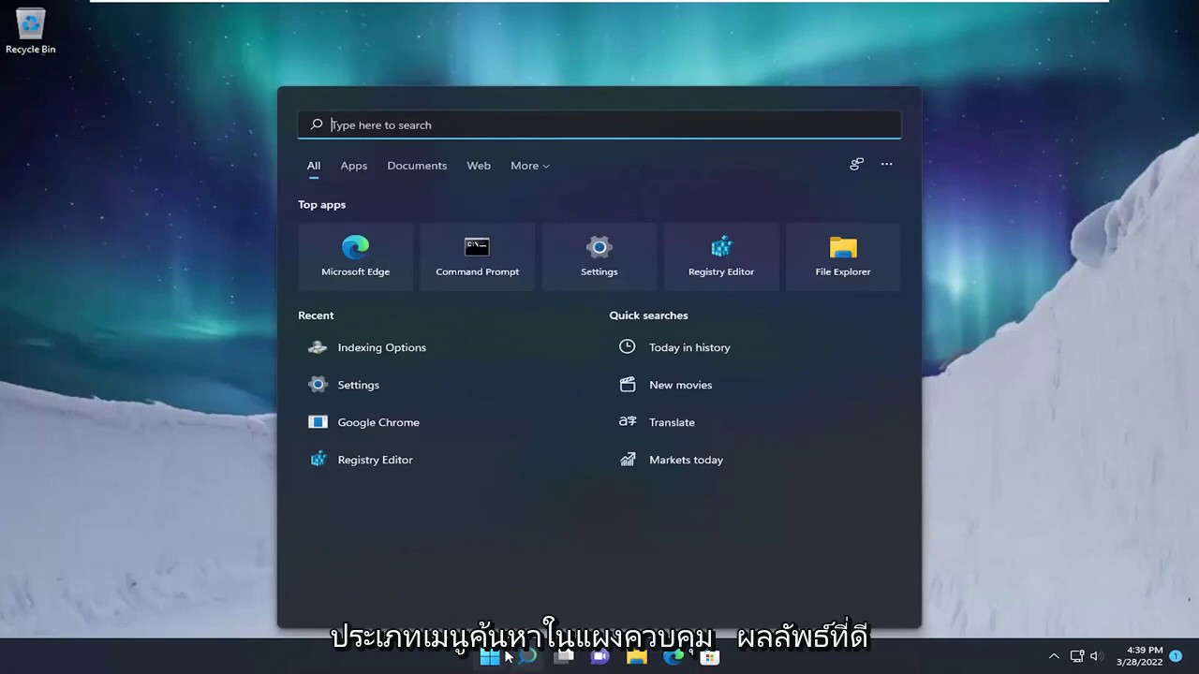
{"action": "type", "text": "control panel"}
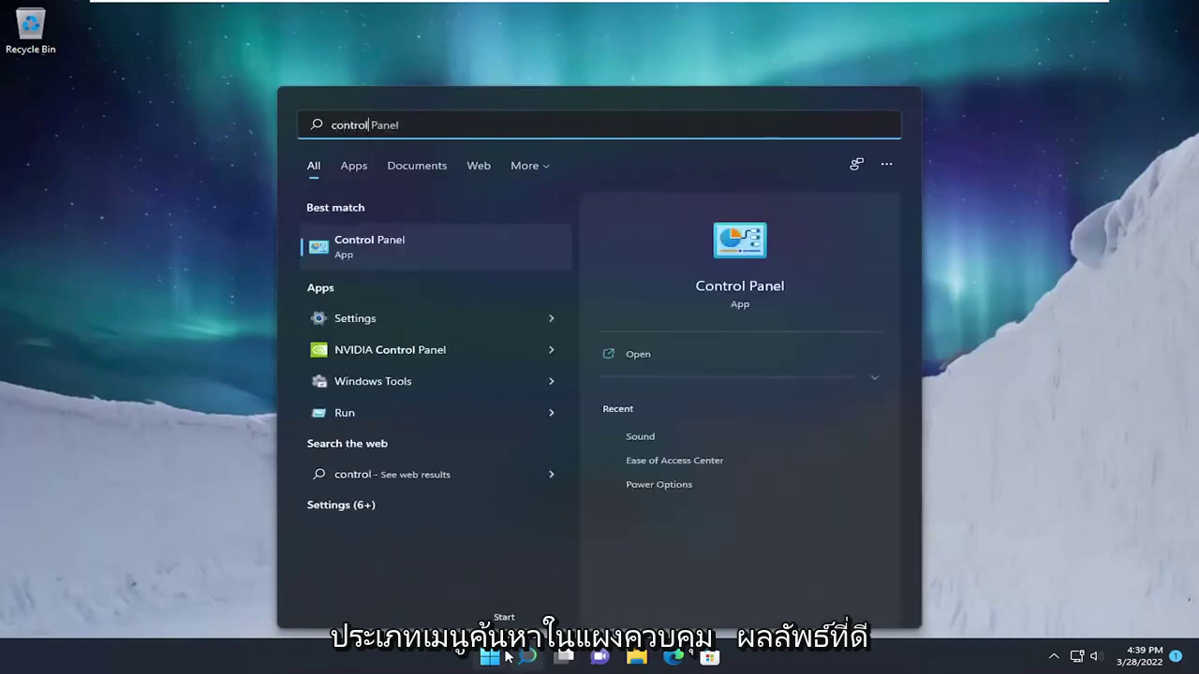
{"action": "left_click", "coordinate": [359, 242]}
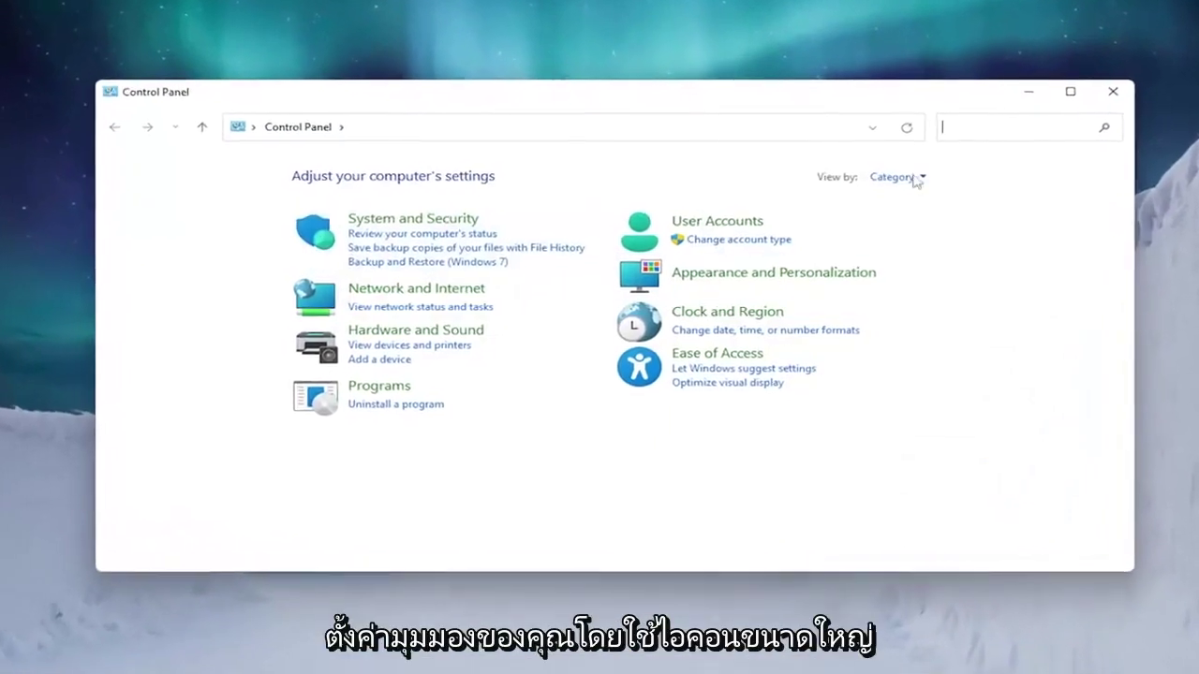
{"action": "left_click", "coordinate": [901, 169]}
{"action": "left_click", "coordinate": [908, 218]}
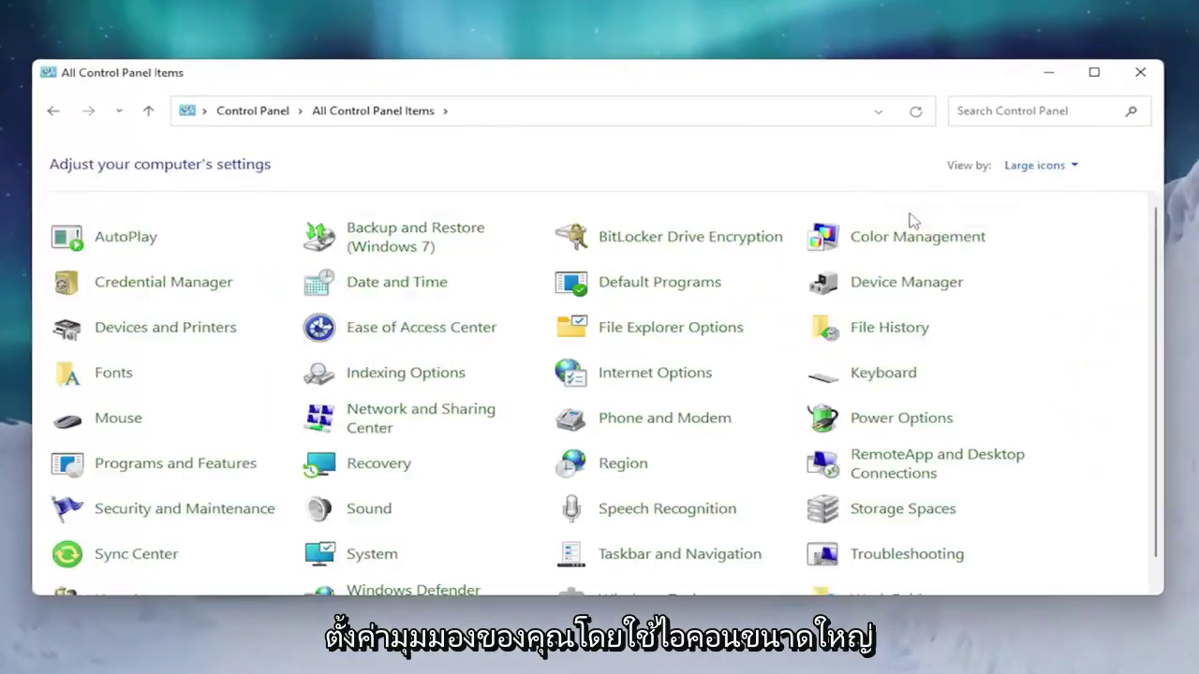
Step: Uncheck Internet Protocol Version 6 (TCP/IPv6) in the Ethernet0 adapter properties
{"action": "left_click", "coordinate": [382, 427]}
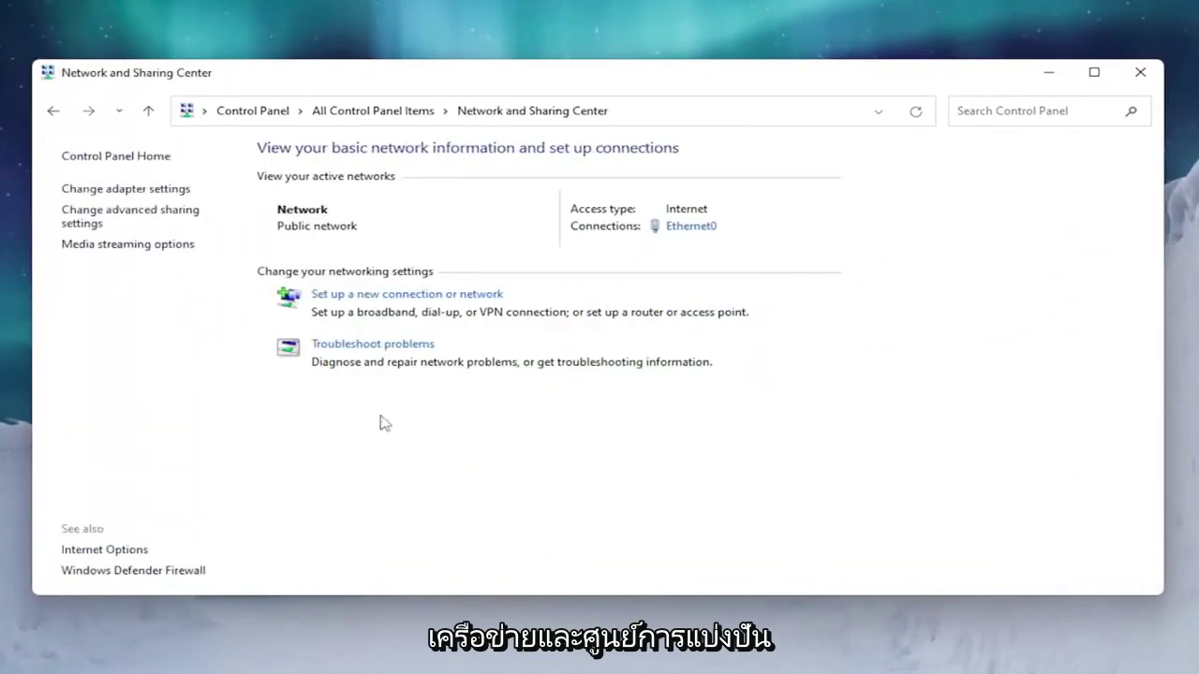
{"action": "left_click", "coordinate": [687, 230]}
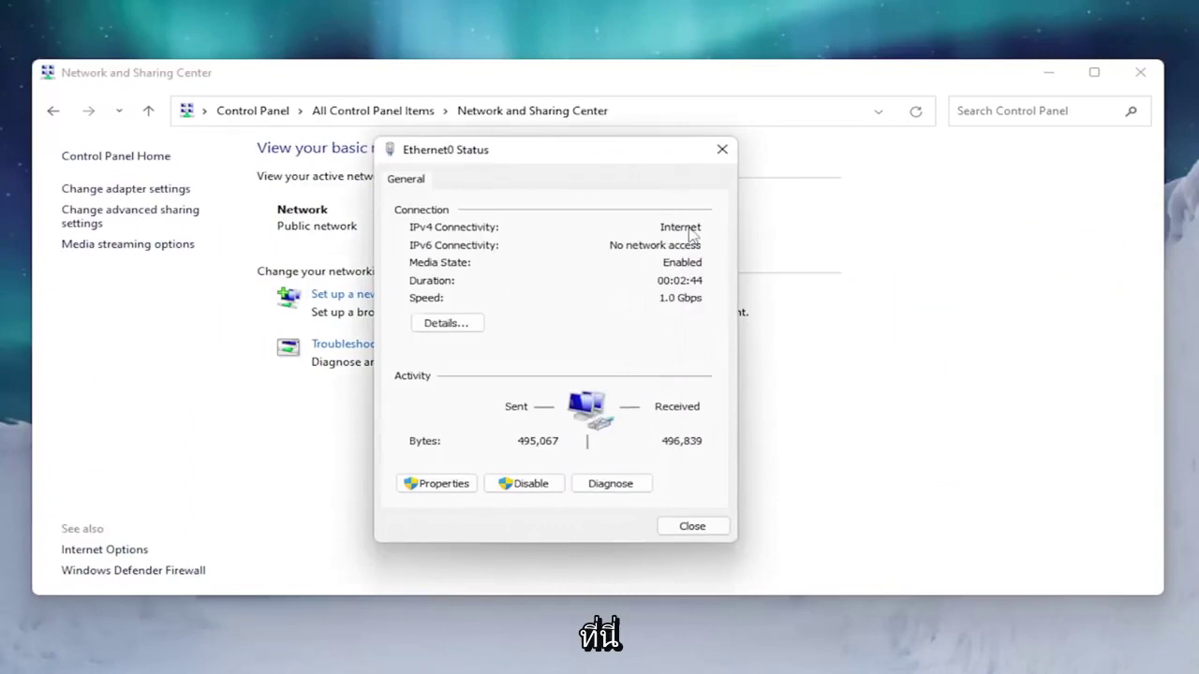
{"action": "left_click", "coordinate": [416, 484]}
{"action": "left_click", "coordinate": [485, 404]}
{"action": "scroll", "coordinate": [487, 401], "scroll_direction": "down", "scroll_amount": 1}
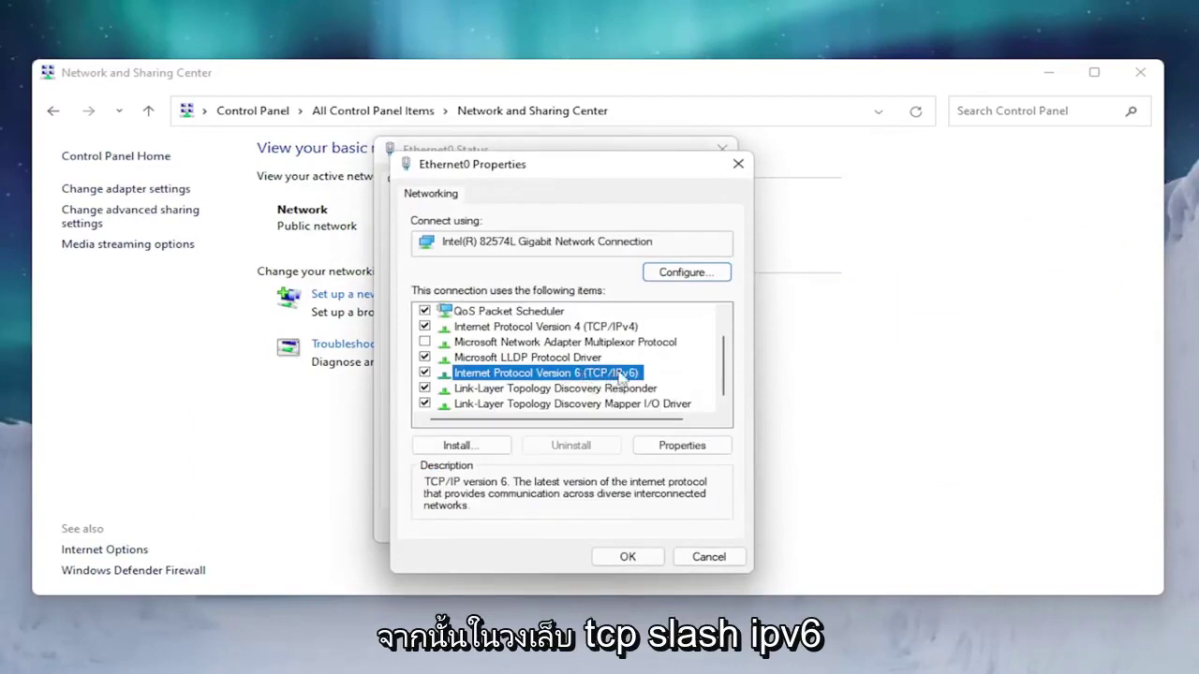
{"action": "left_click", "coordinate": [425, 373]}
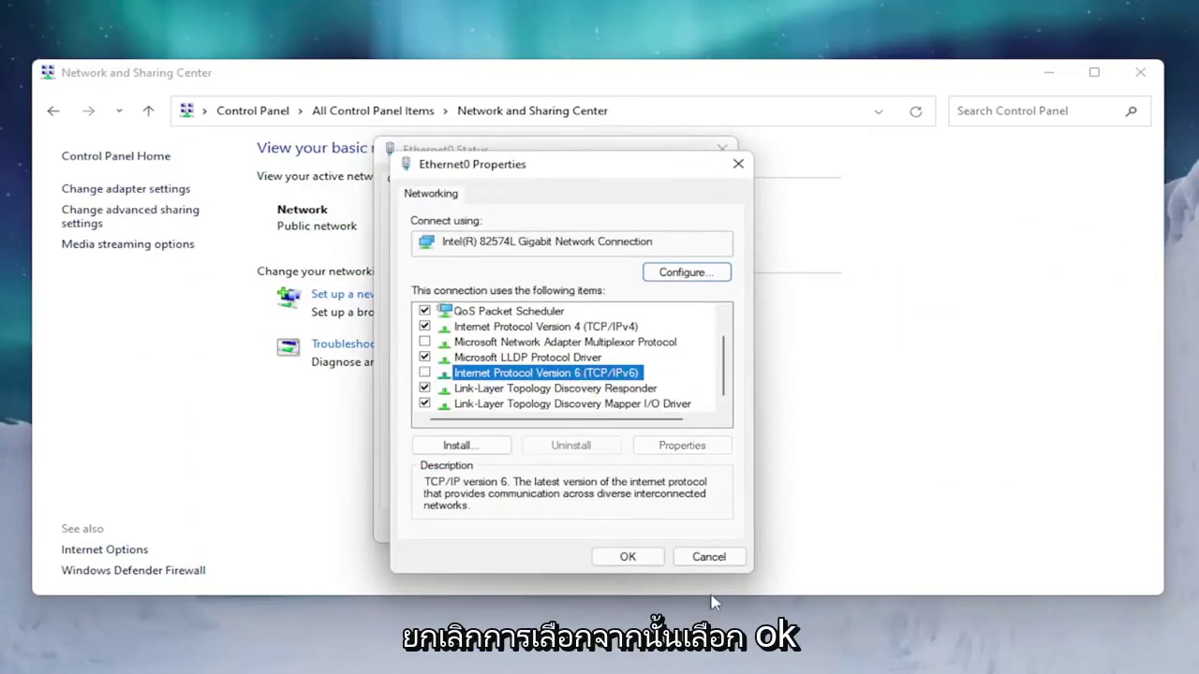
Step: Confirm the IPv6 change and close the Ethernet0 status and Network and Sharing Center windows
{"action": "left_click", "coordinate": [633, 558]}
{"action": "left_click", "coordinate": [670, 530]}
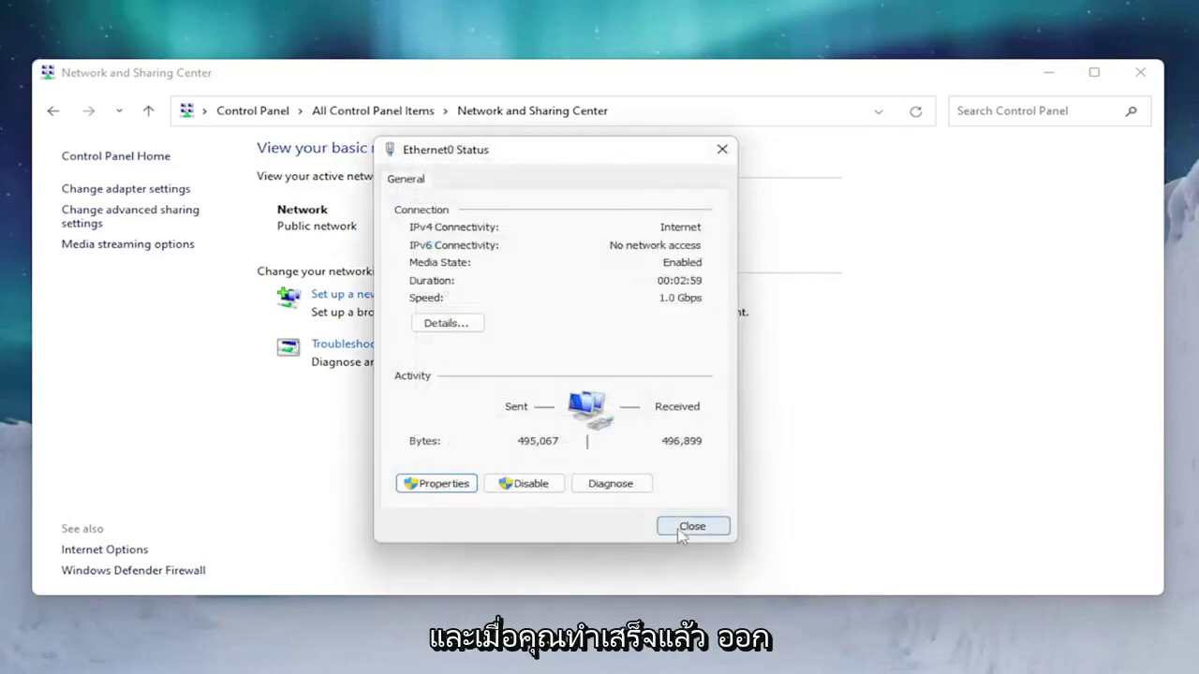
{"action": "left_click", "coordinate": [1123, 84]}
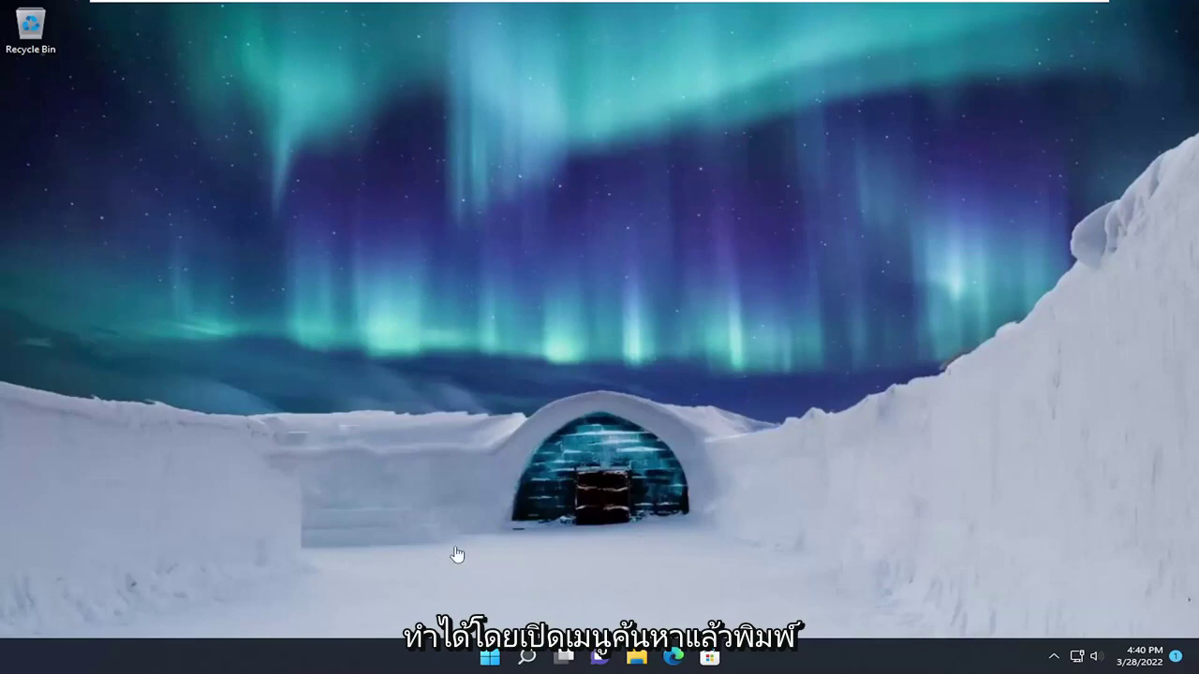
Step: Open the Settings app at Network & internet > Advanced network settings
{"action": "left_click", "coordinate": [525, 659]}
{"action": "type", "text": "sett"}
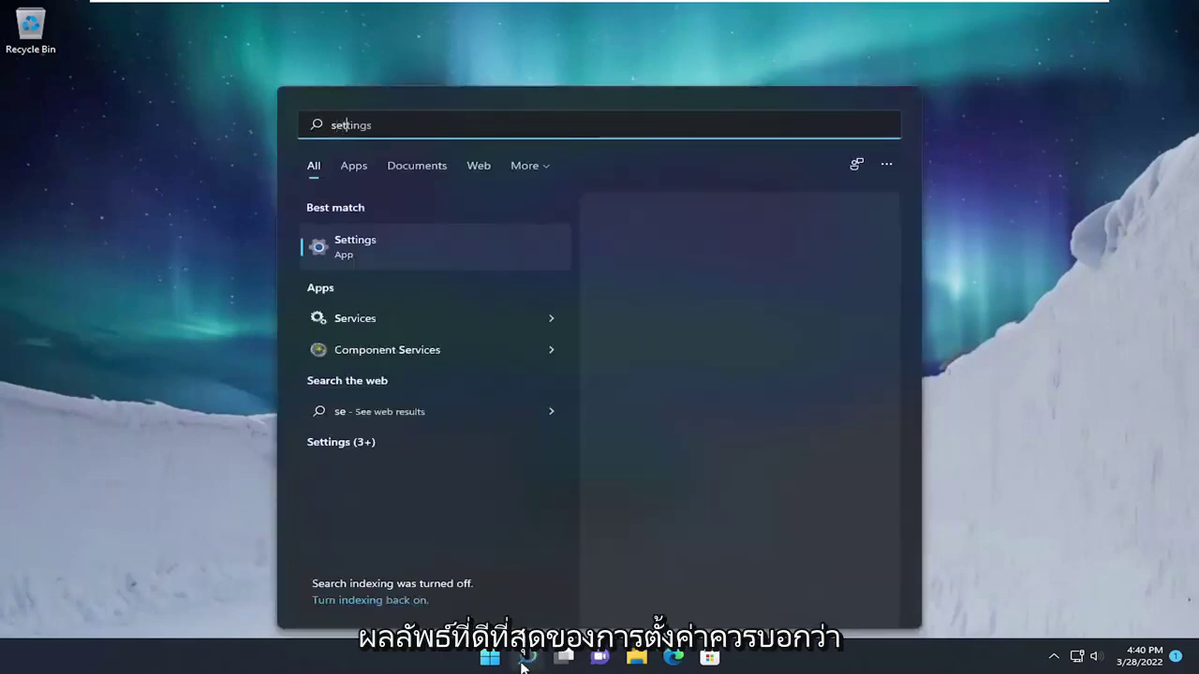
{"action": "type", "text": "ings"}
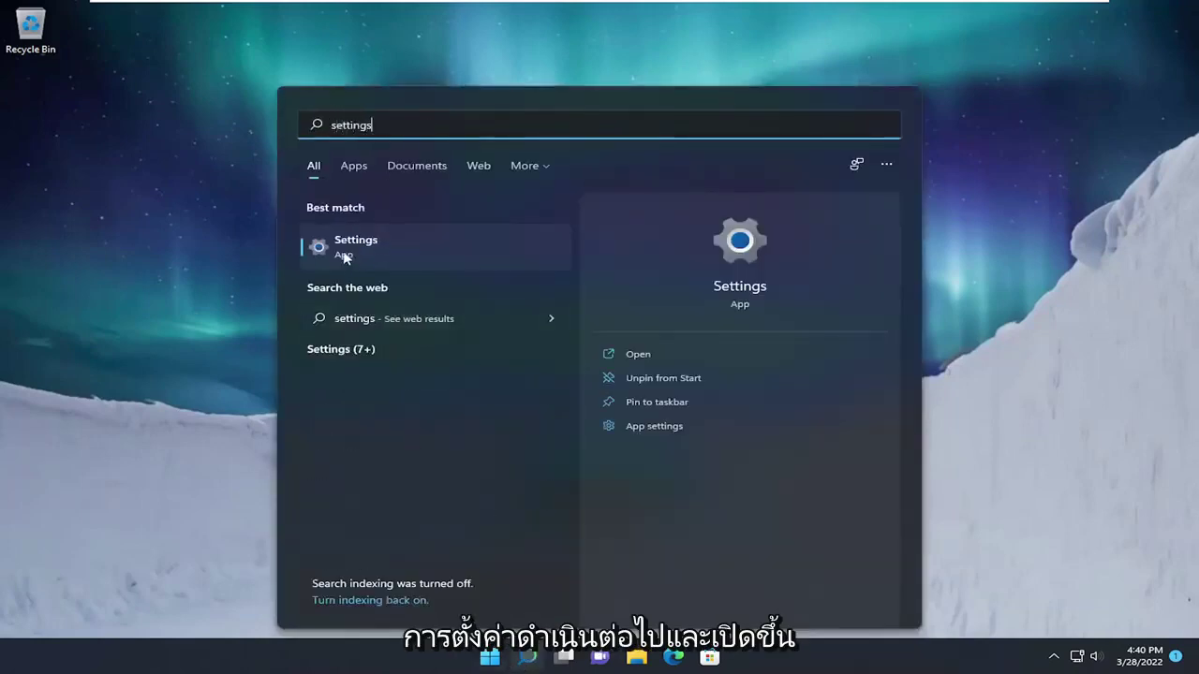
{"action": "left_click", "coordinate": [346, 253]}
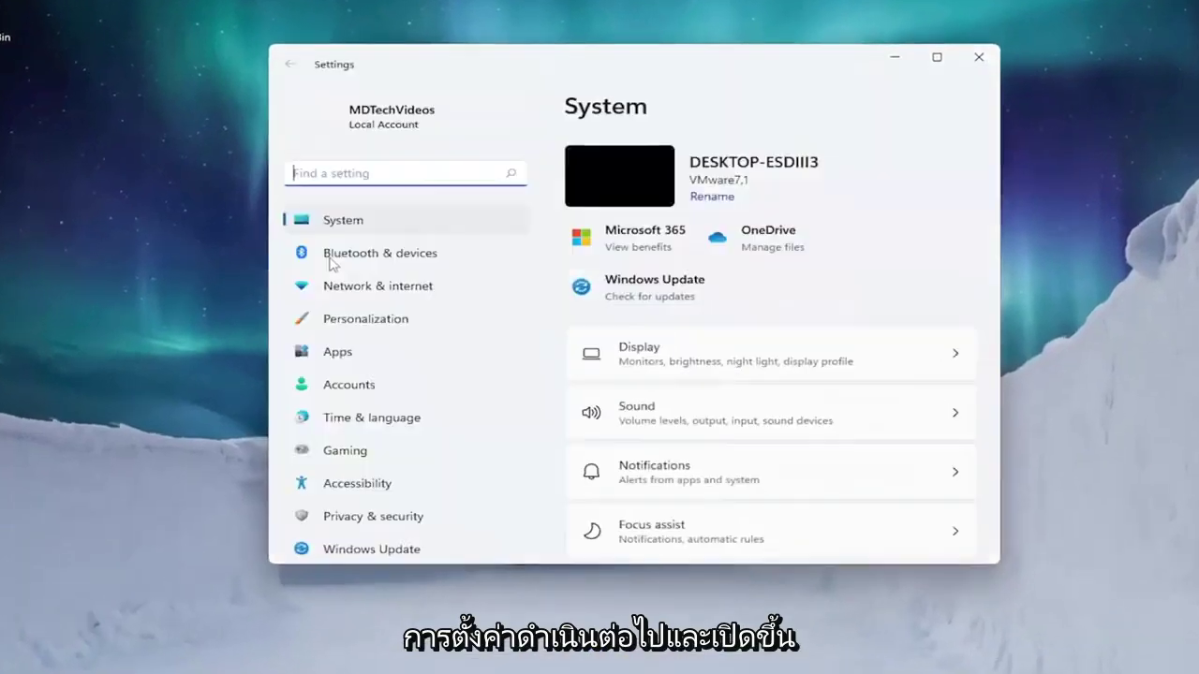
{"action": "left_click", "coordinate": [320, 297]}
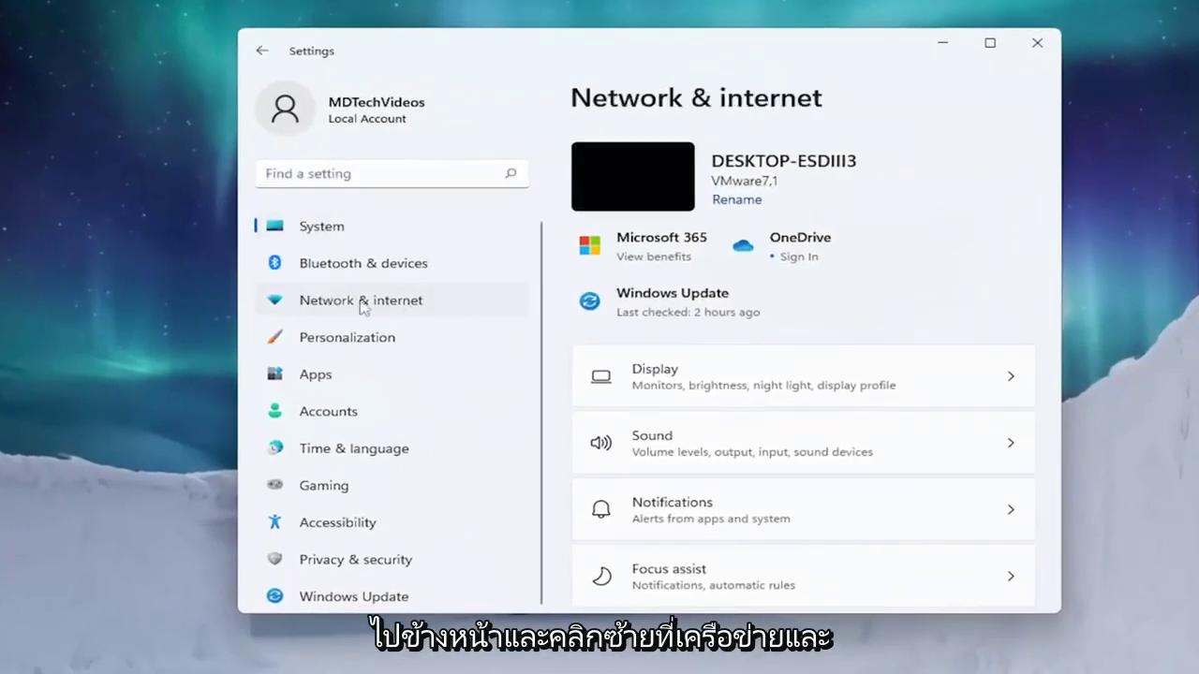
{"action": "scroll", "coordinate": [881, 398], "scroll_direction": "down", "scroll_amount": 3}
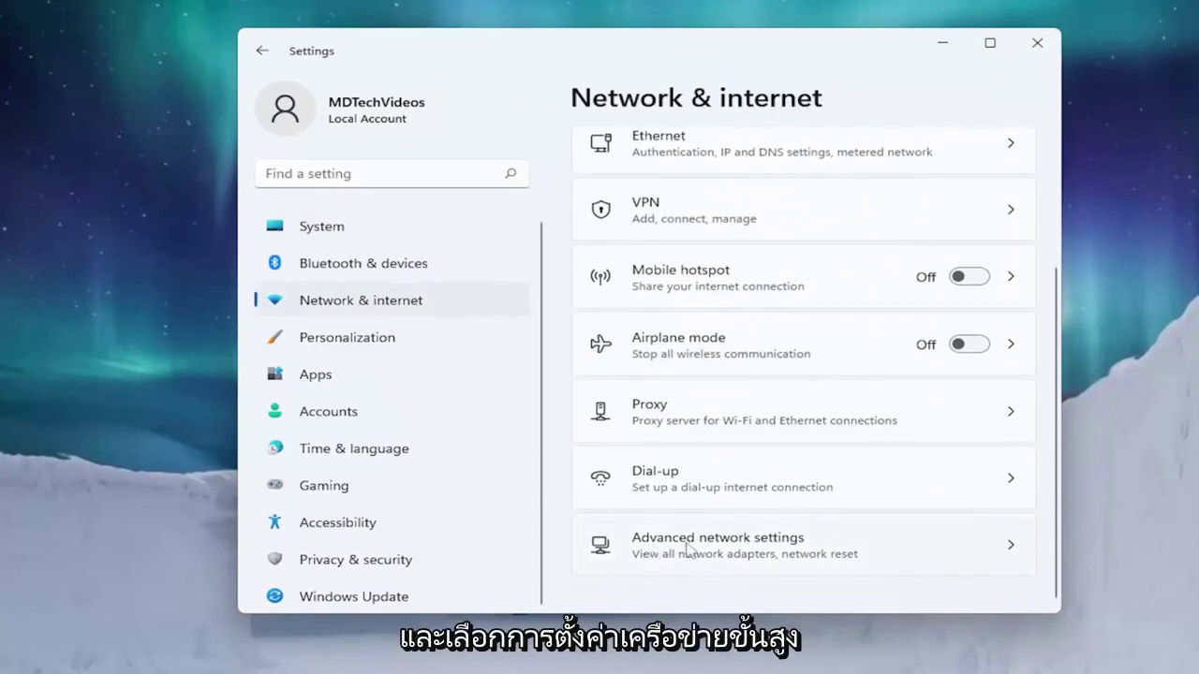
{"action": "left_click", "coordinate": [719, 549]}
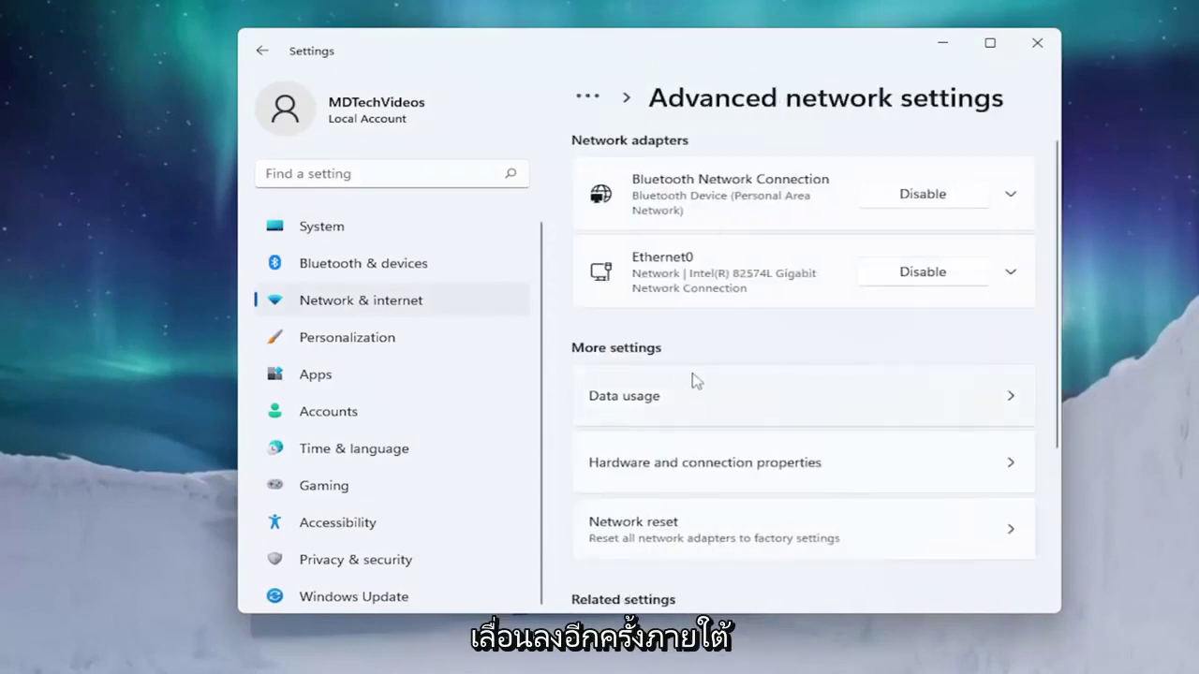
{"action": "scroll", "coordinate": [688, 380], "scroll_direction": "down", "scroll_amount": 1}
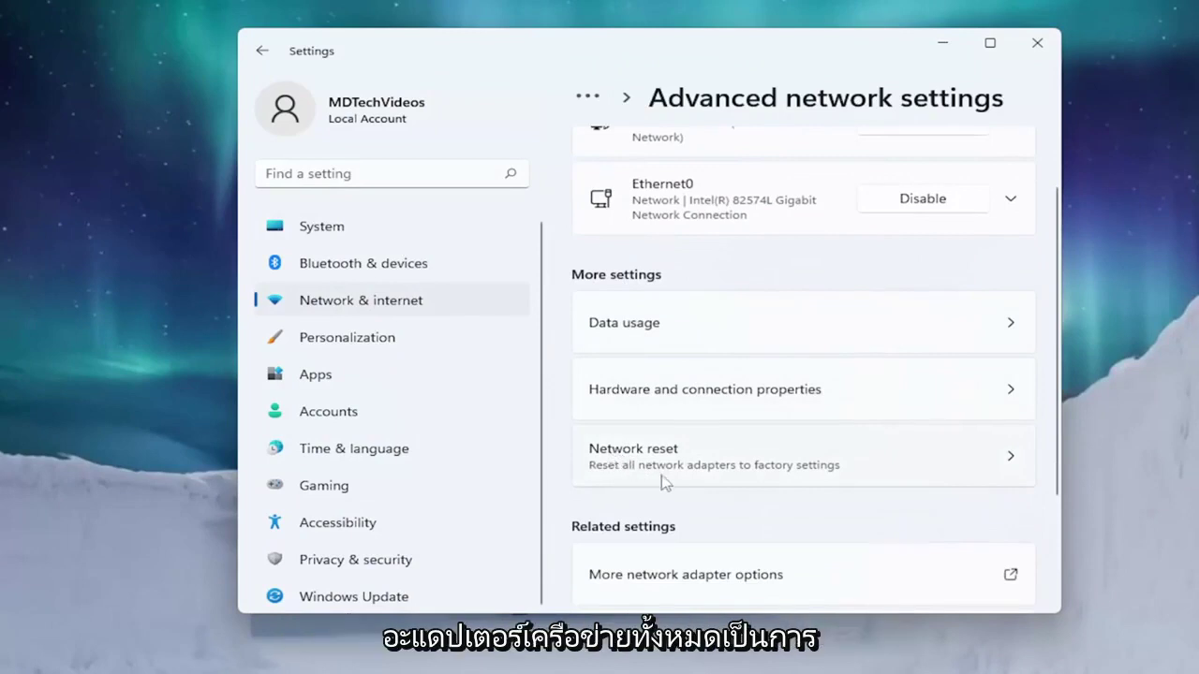
Step: Open the Network reset page from Advanced network settings
{"action": "left_click", "coordinate": [906, 476]}
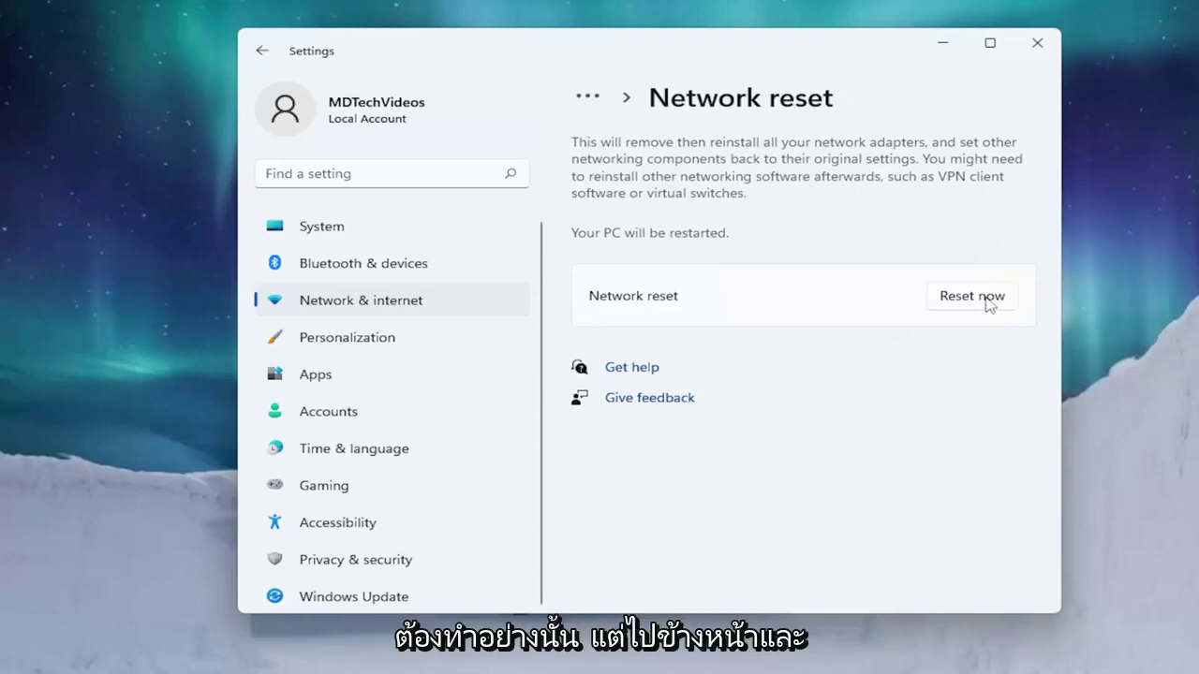
Step: Reset the network settings now, confirming Yes and dismissing the sign-out warning
{"action": "left_click", "coordinate": [989, 304]}
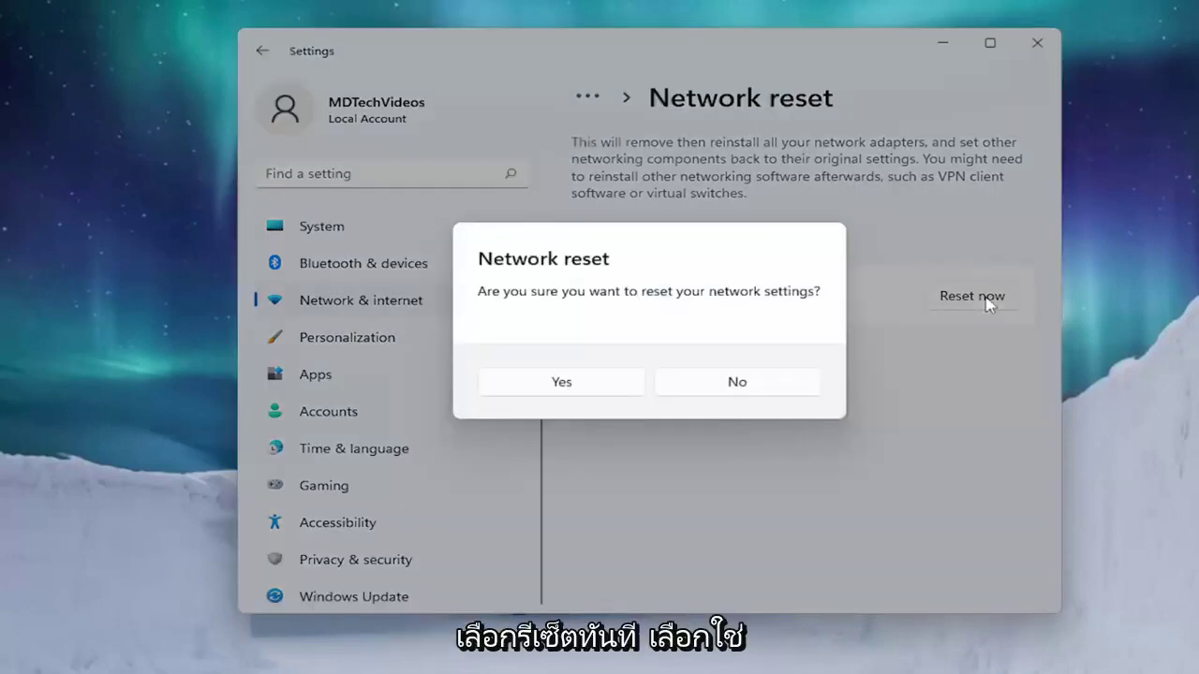
{"action": "left_click", "coordinate": [515, 379]}
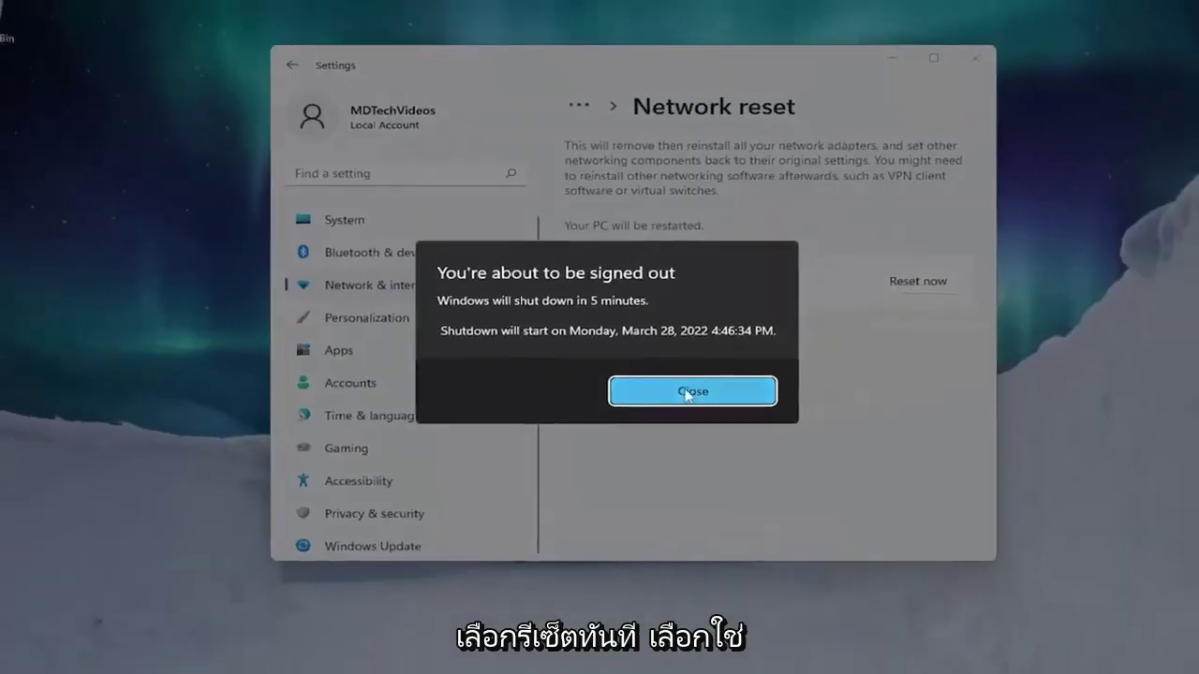
{"action": "left_click", "coordinate": [686, 393]}
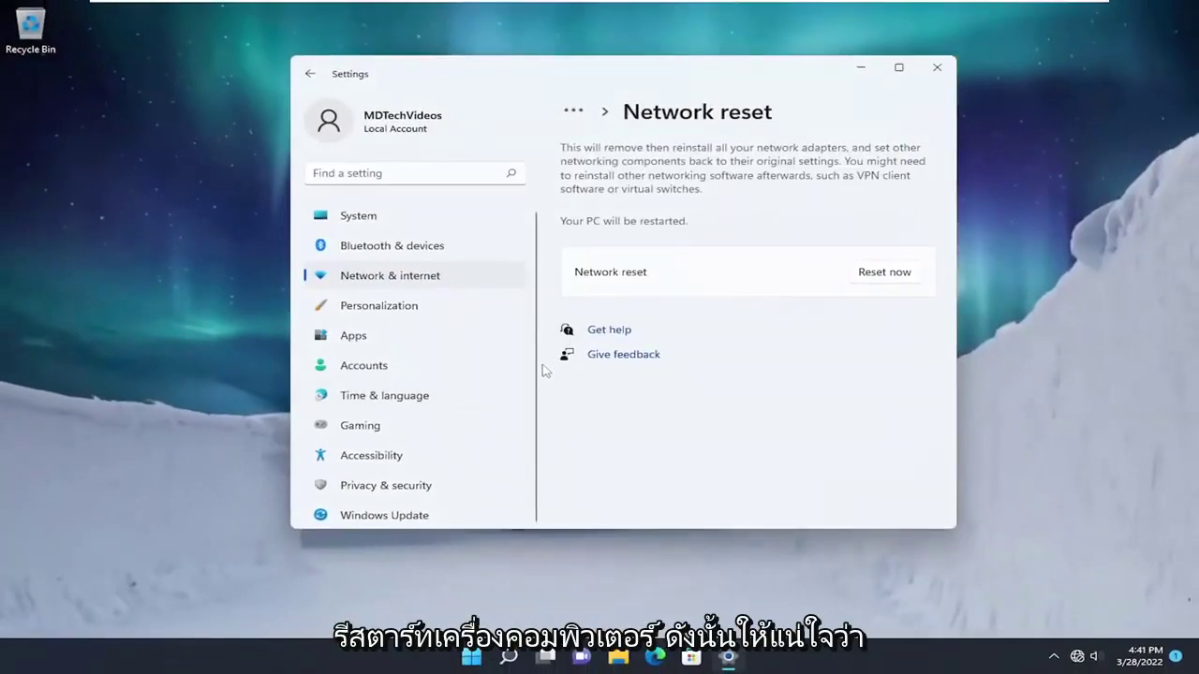
Step: Close Settings and restart the PC from the Start button's power-user menu
{"action": "left_click", "coordinate": [936, 67]}
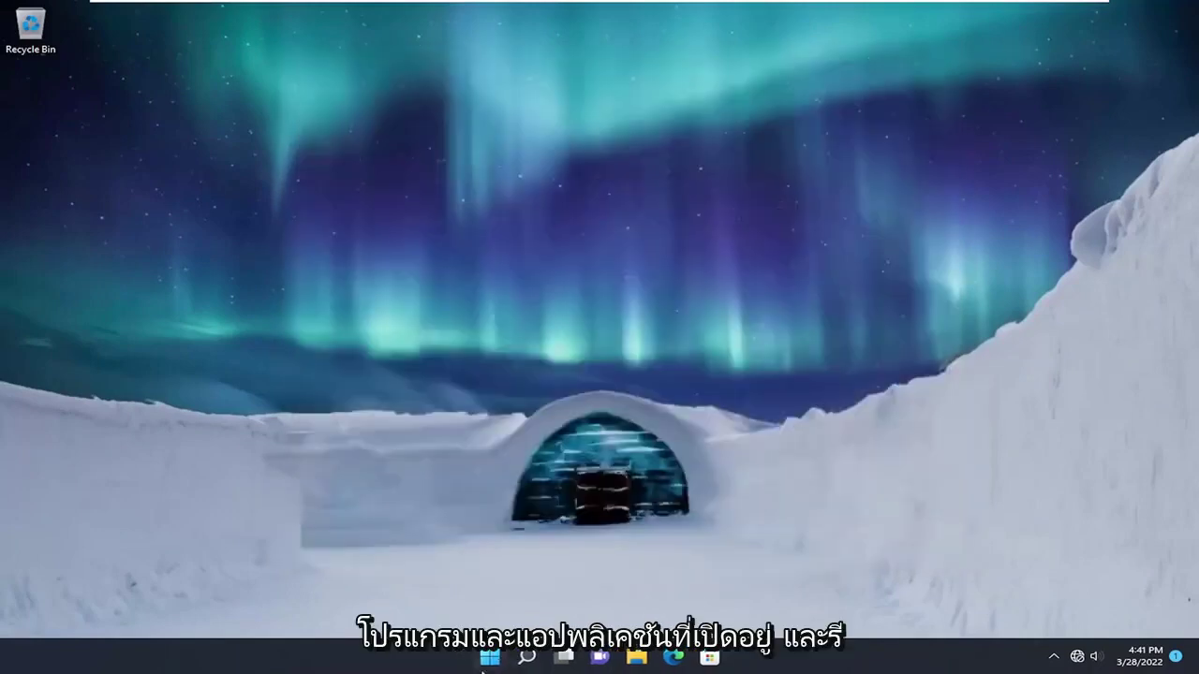
{"action": "right_click", "coordinate": [488, 658]}
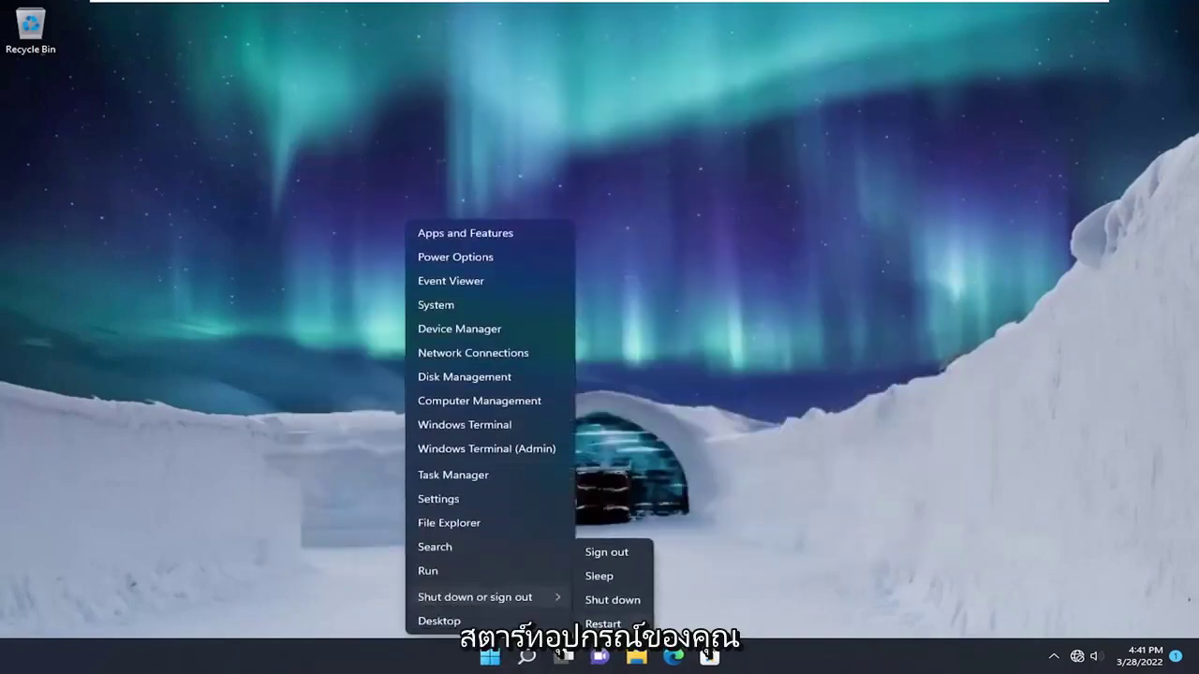
{"action": "left_click", "coordinate": [613, 622]}
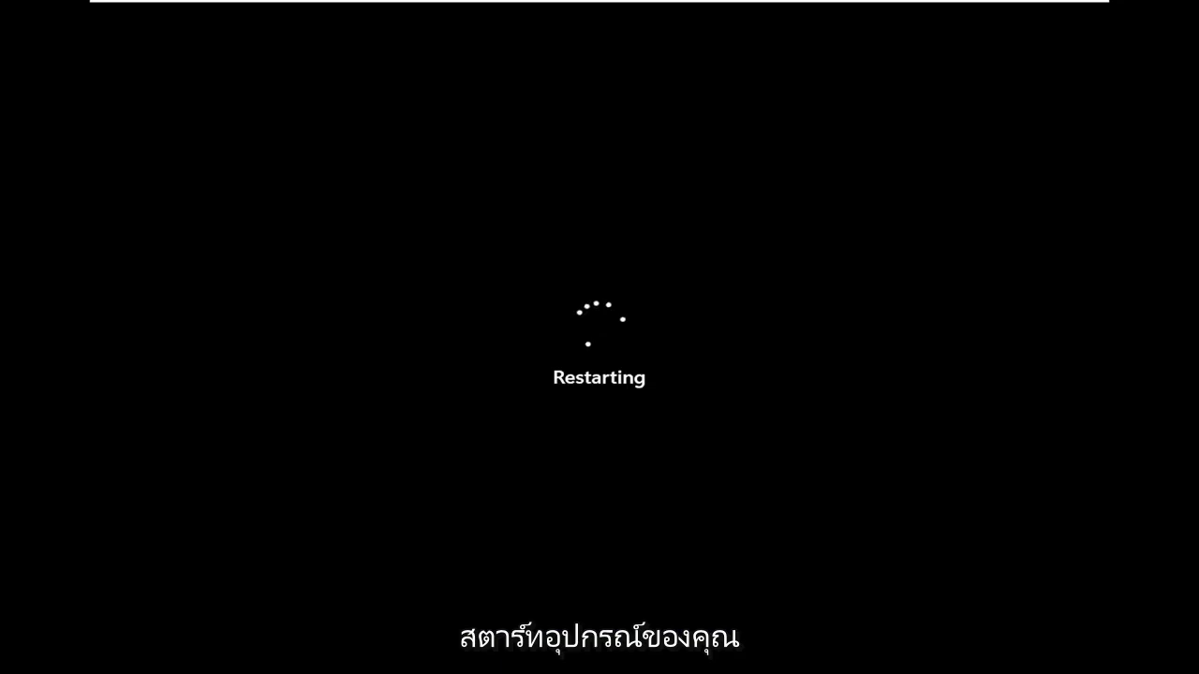